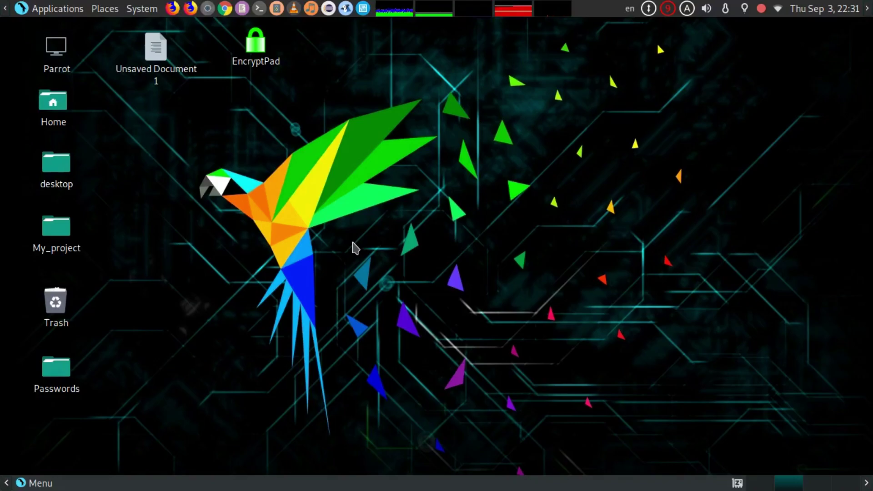
- Launch EncryptPad from its desktop icon
double_click(256, 43)
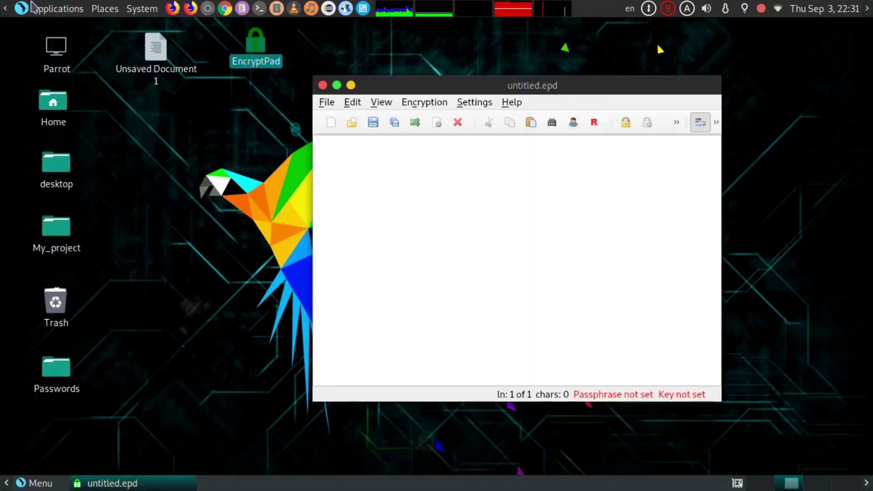
left_click(43, 11)
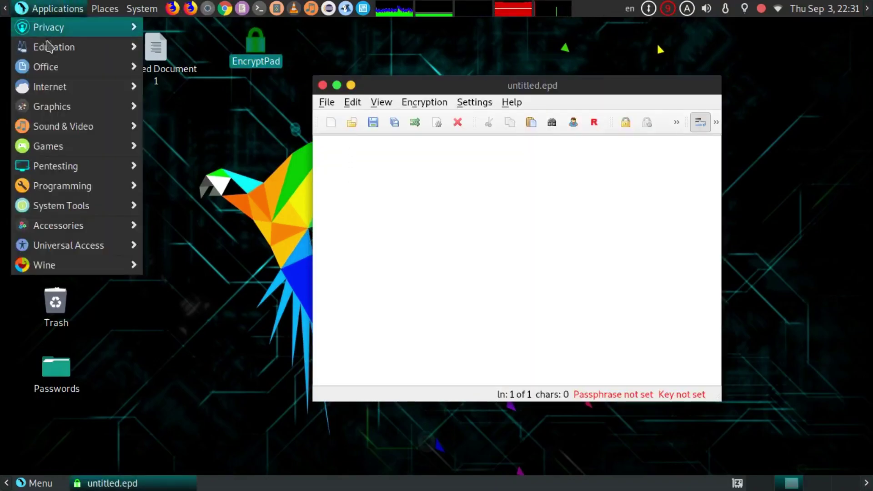
mouse_move(64, 27)
mouse_move(223, 54)
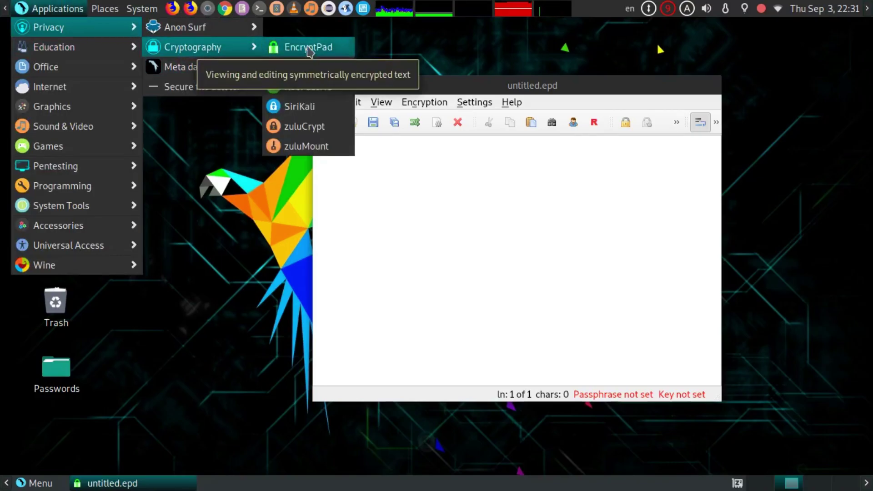
left_click(403, 83)
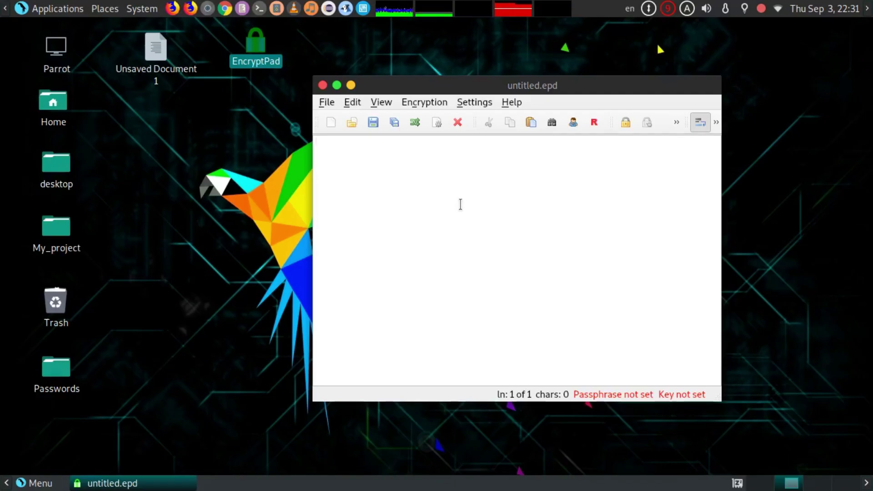
- Type 'this is confidential', then an indented 'Cyber Fans' a couple of lines below
type("this is conf")
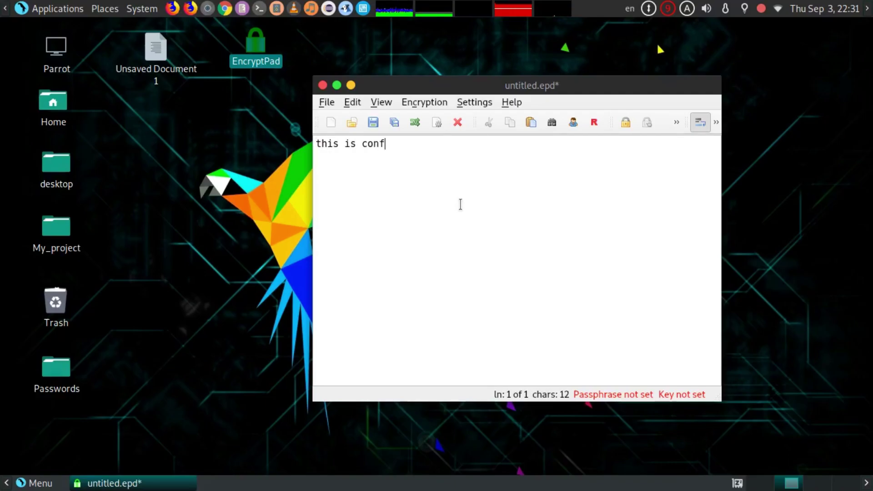
type("idential")
key("Return")
key("Return")
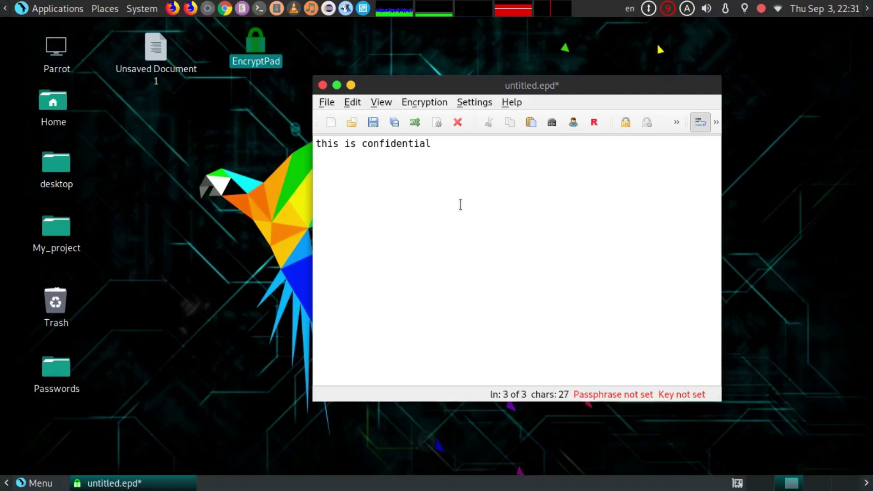
type("Cyber Fans")
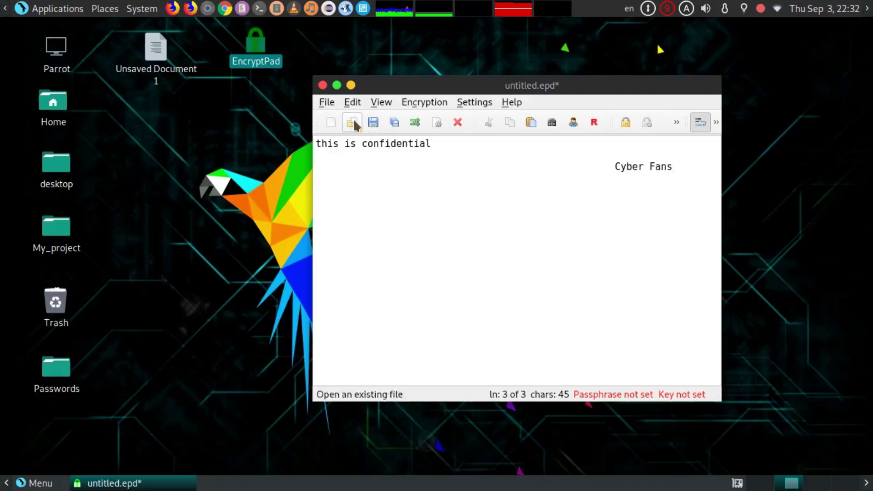
- Save the new document as test1.epd on the Desktop
left_click(327, 102)
left_click(368, 155)
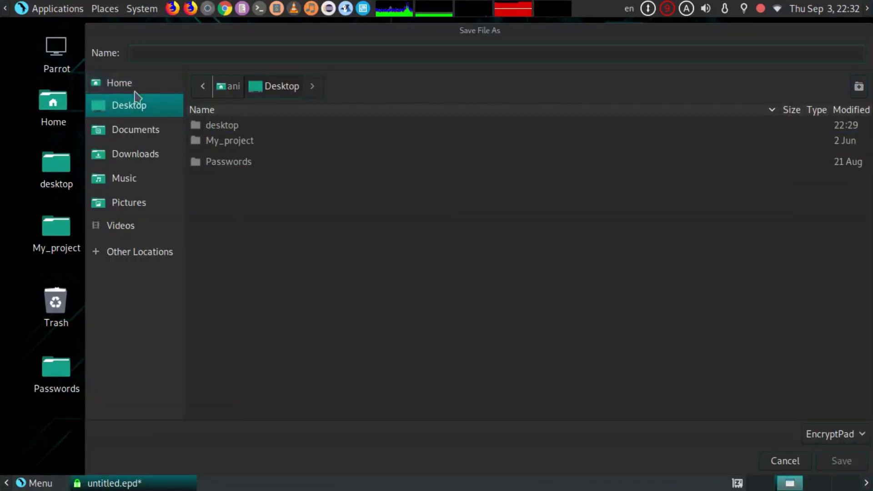
left_click(178, 55)
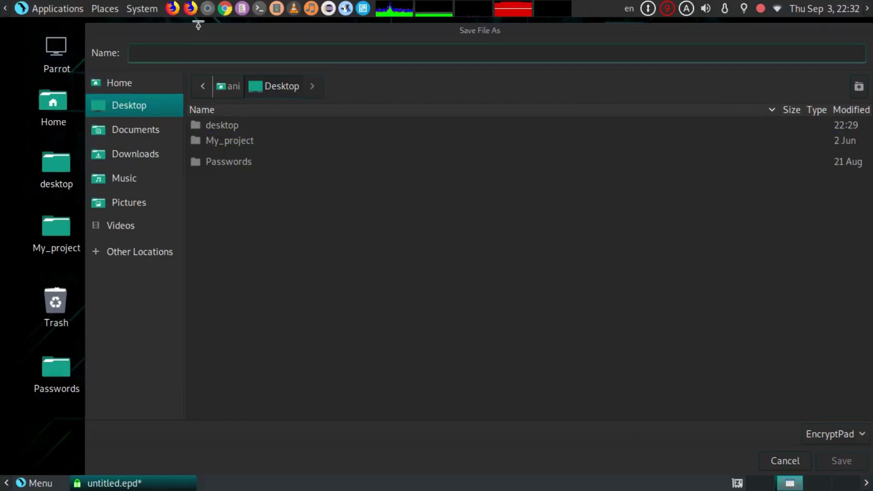
type("test1")
left_click(851, 464)
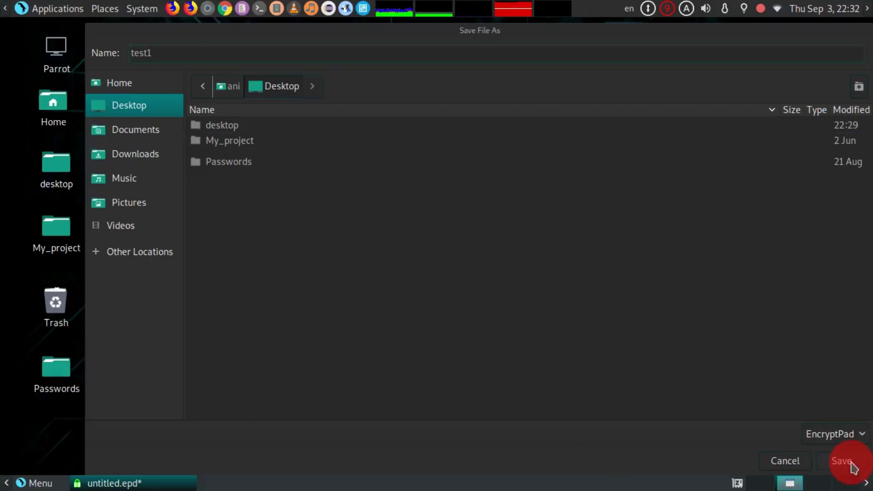
- Enter and confirm a passphrase to encrypt test1.epd
left_click(578, 197)
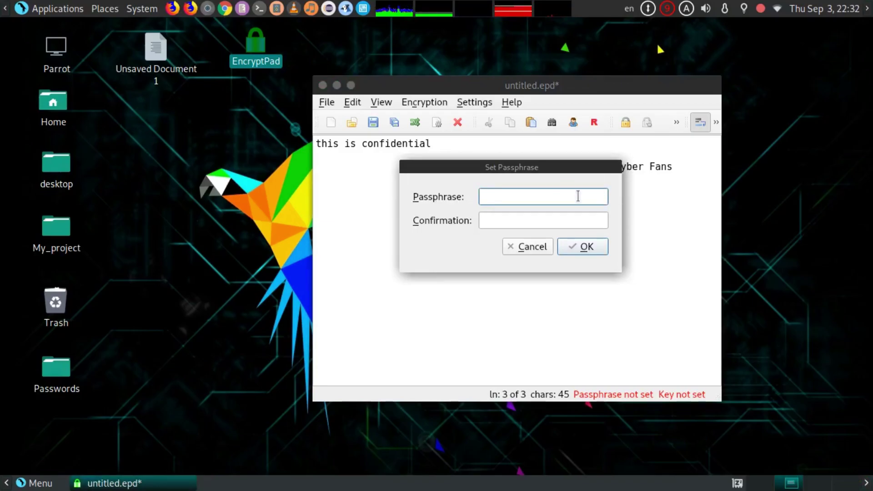
left_click(578, 196)
left_click(536, 221)
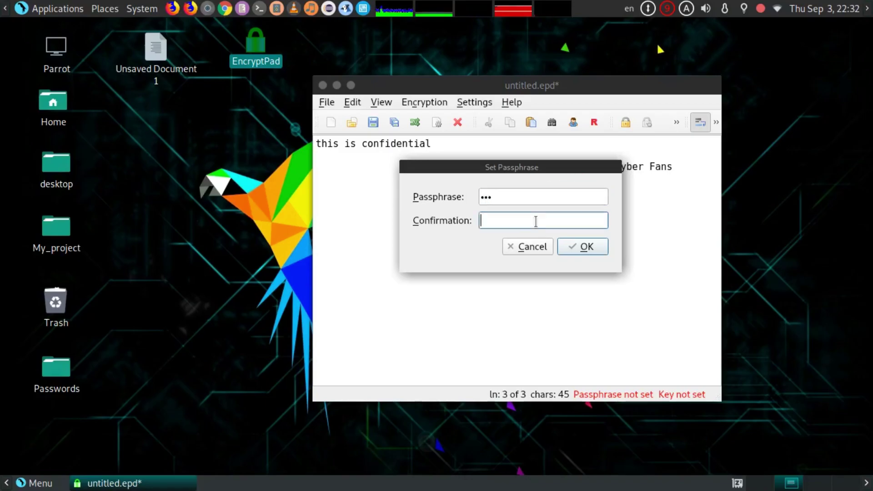
type("•••")
left_click(561, 246)
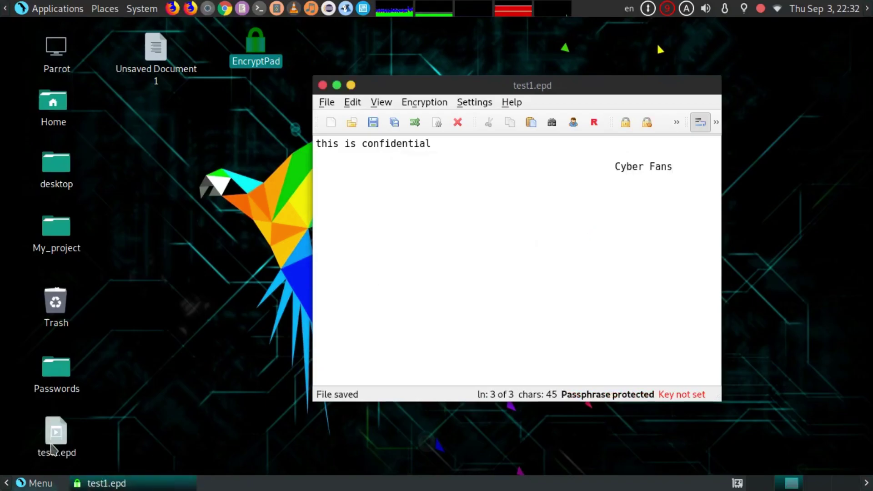
- Move the test1.epd icon beside the other documents and close the editor
left_click_drag(54, 450, 153, 169)
left_click(208, 293)
left_click_drag(127, 109, 252, 230)
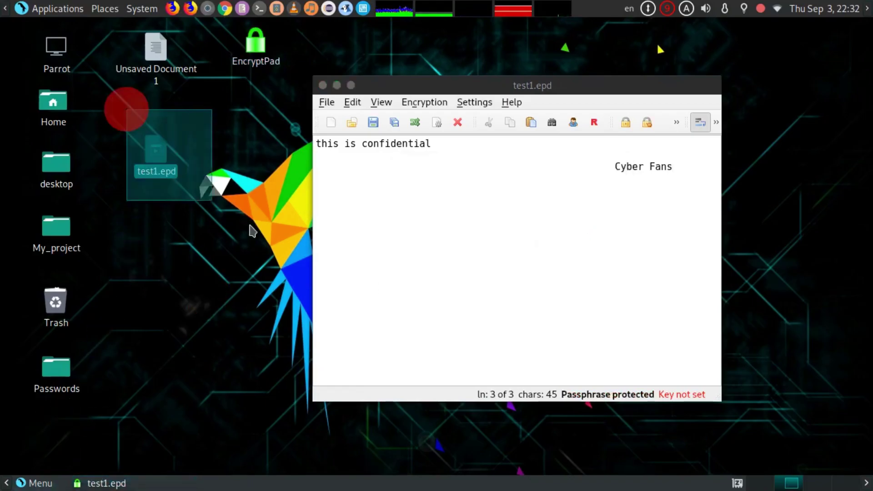
left_click(323, 85)
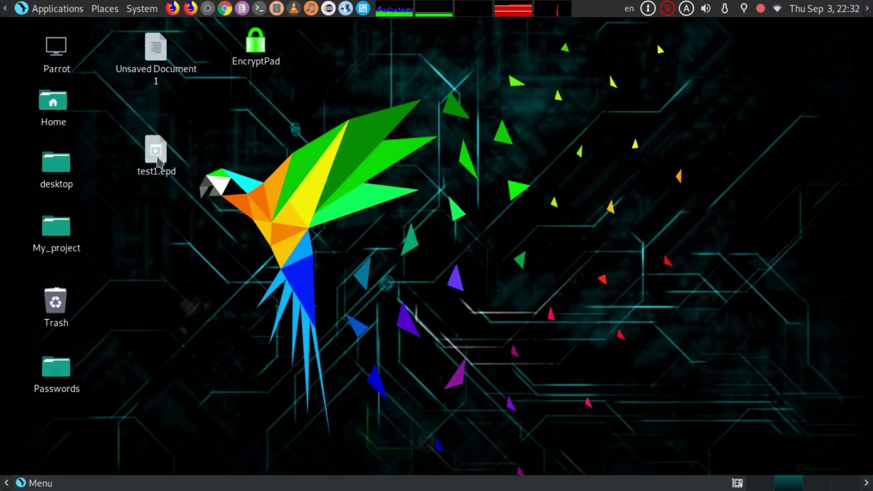
- Relaunch EncryptPad and open test1.epd from the Desktop folder
double_click(262, 59)
left_click(327, 101)
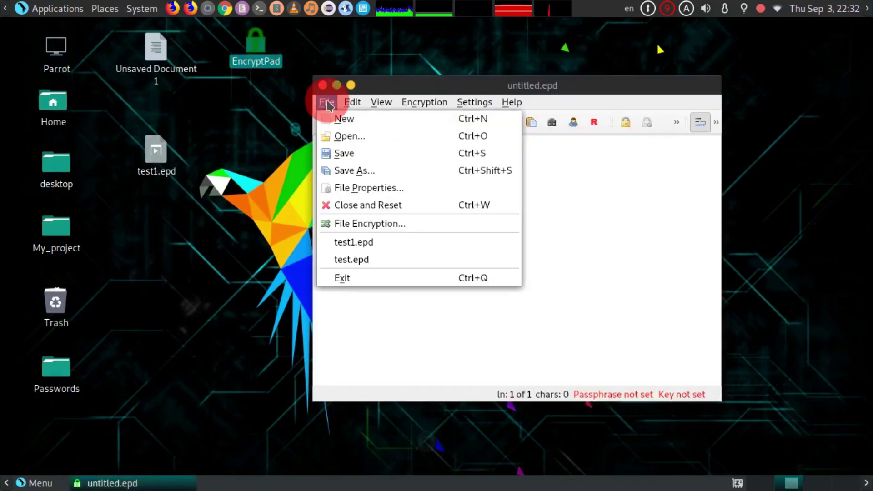
left_click(354, 136)
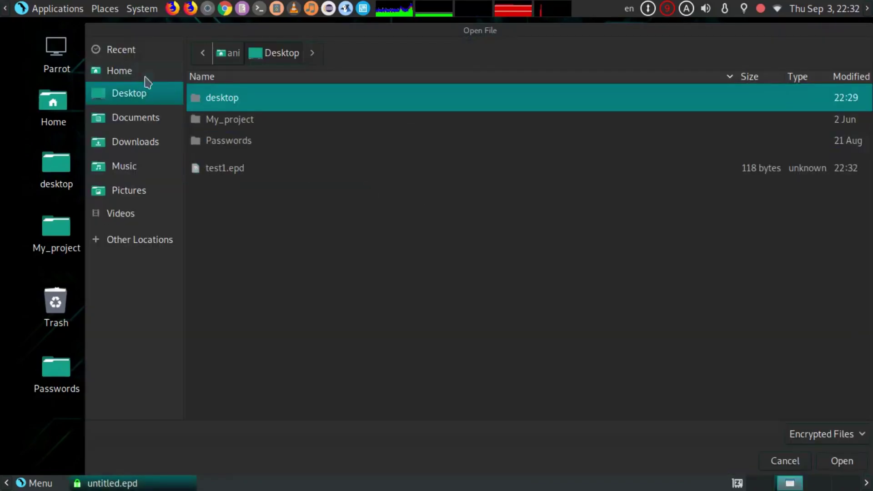
left_click(137, 99)
left_click(206, 165)
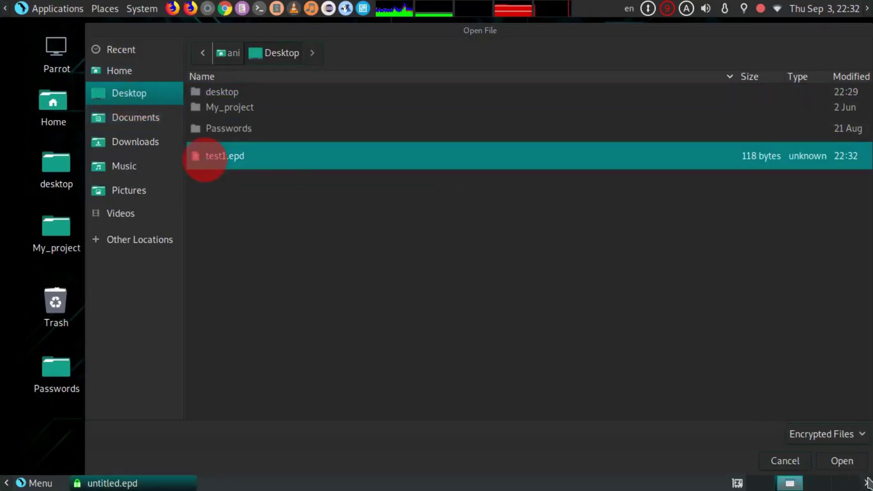
left_click(848, 460)
- Unlock test1.epd with its passphrase to show the saved text
left_click(598, 208)
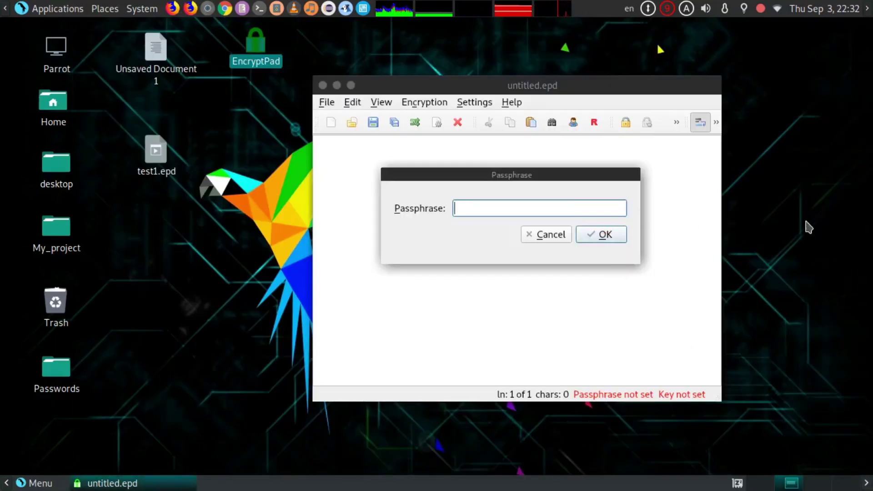
type("123")
left_click(606, 234)
left_click_drag(593, 83, 550, 96)
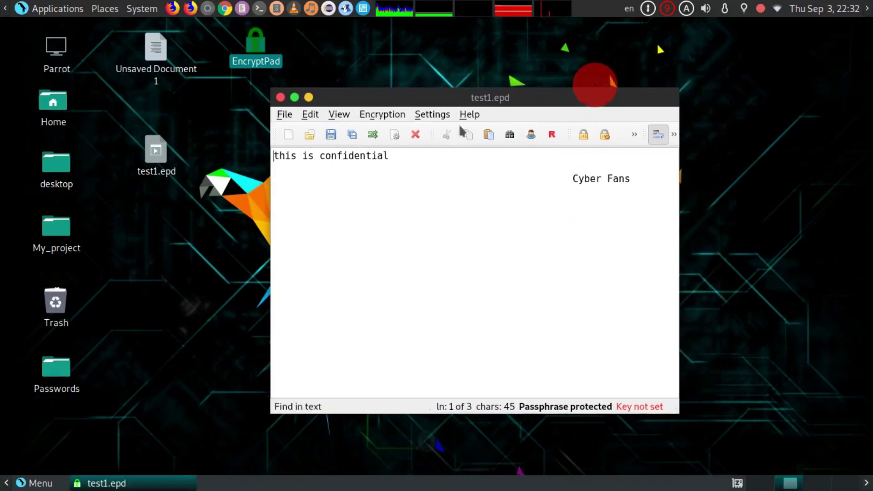
- Close EncryptPad and open a terminal in the Desktop folder
left_click(280, 97)
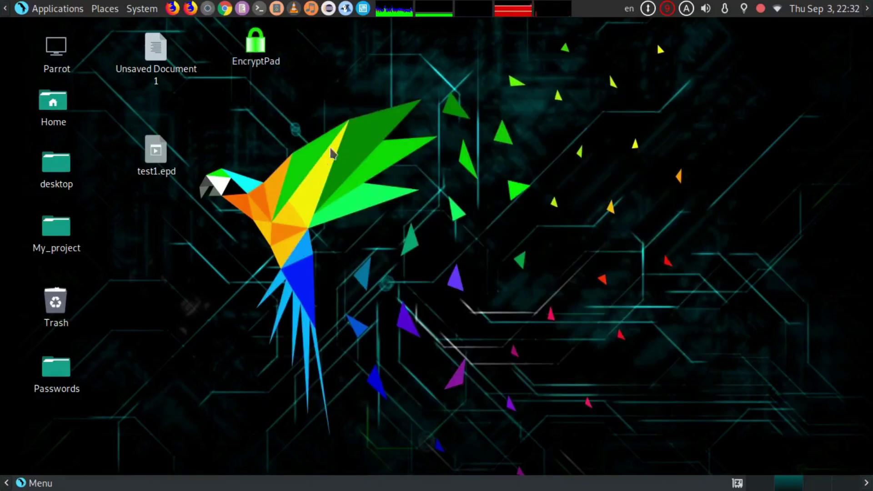
right_click(296, 172)
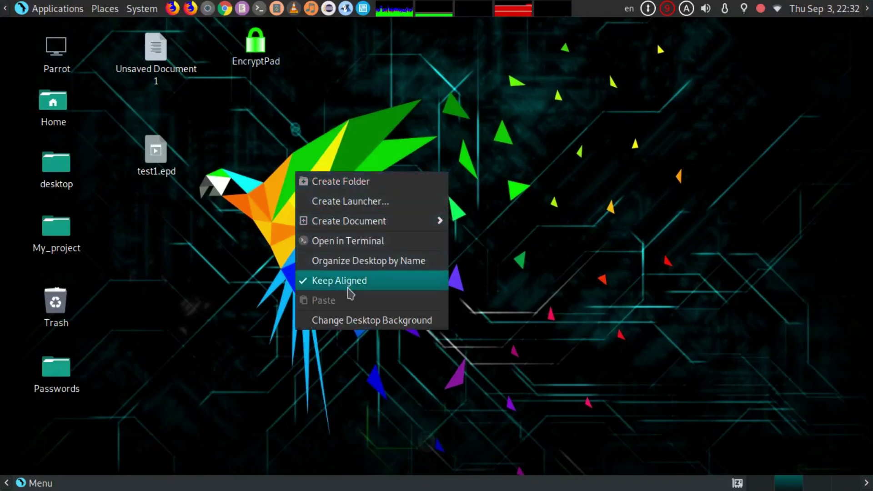
left_click(376, 245)
left_click_drag(395, 58, 448, 55)
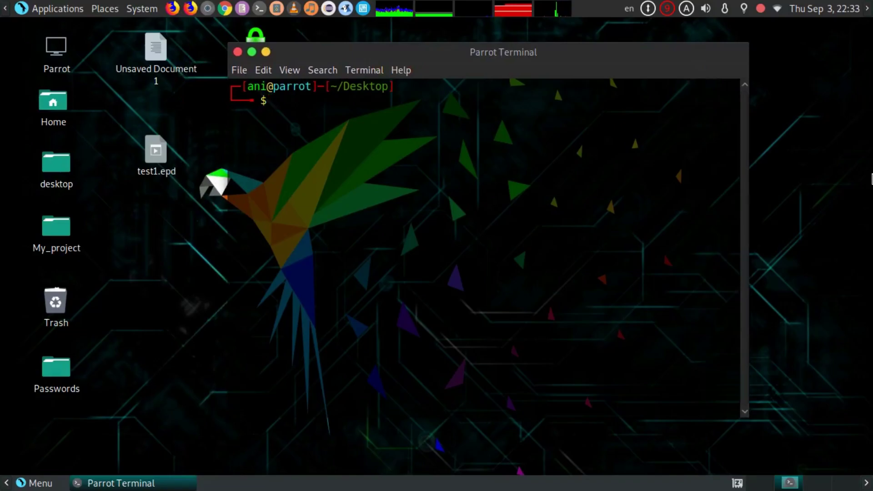
left_click(522, 199)
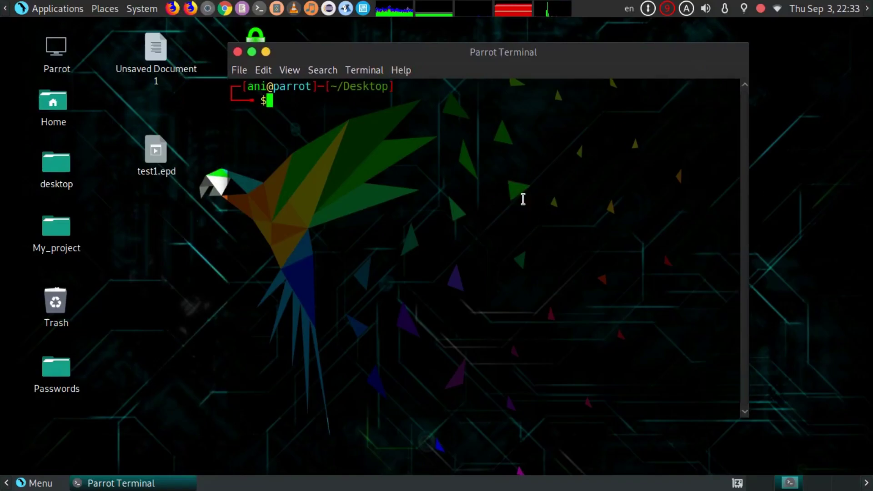
- Run sudo nano test1.epd, entering the sudo password and correcting the 'nane' typo
type("sudo ")
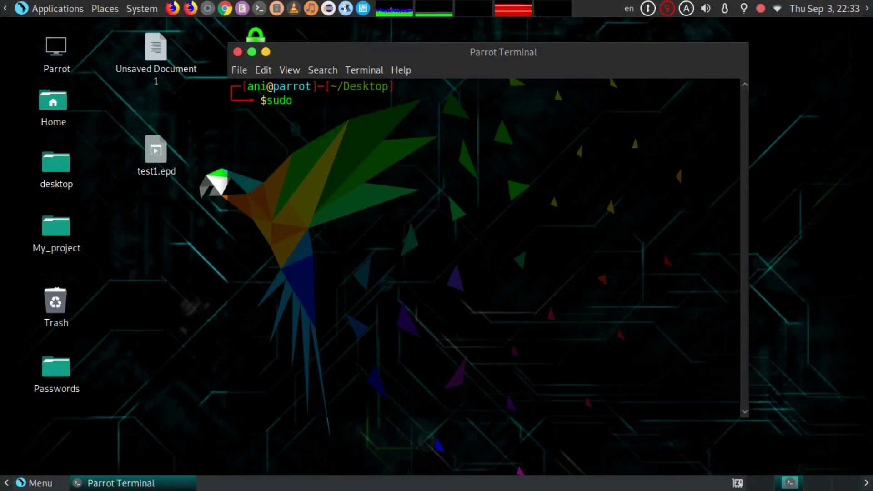
type("nane ")
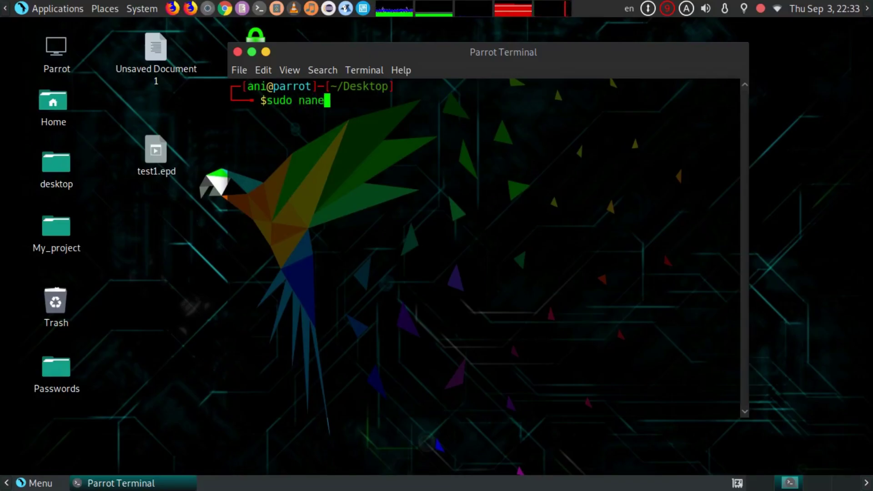
type("test1")
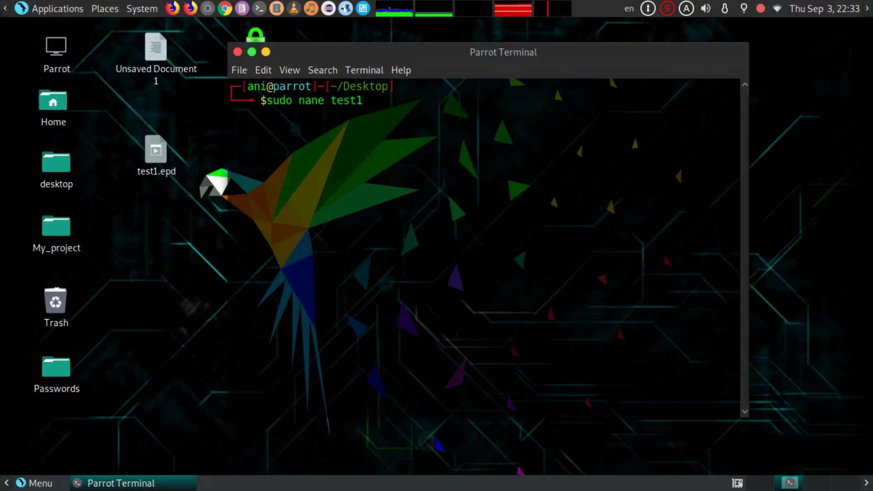
type(".epd")
key("Return")
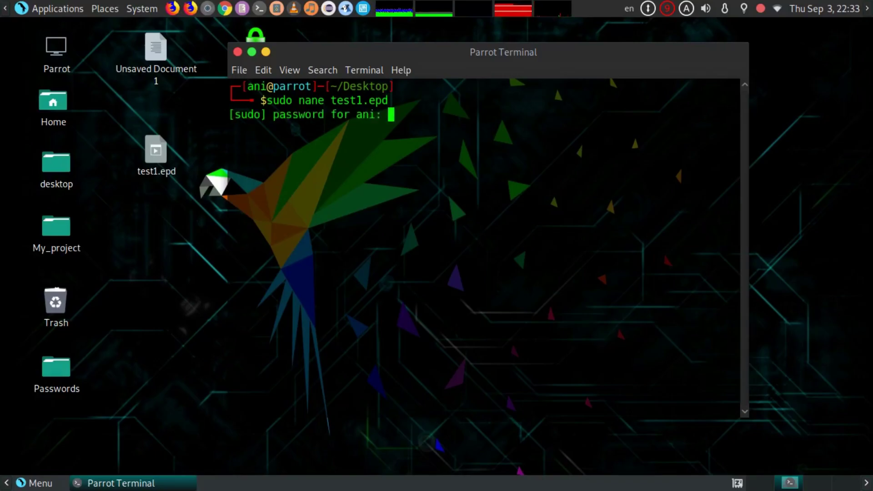
key("Return")
key("Up")
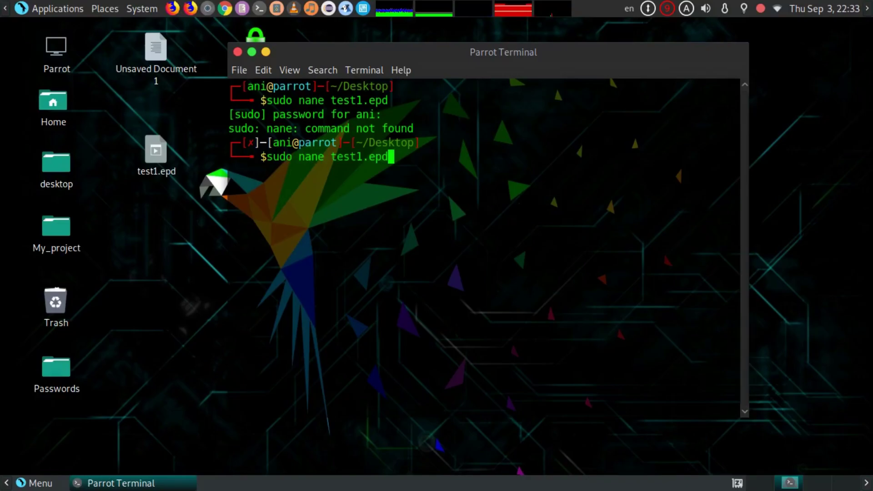
key("Left")
key("Left")
key("Left")
key("Left")
key("Left")
key("Left")
key("Left")
key("Left")
key("Left")
key("Left")
key("BackSpace")
type("o")
key("Return")
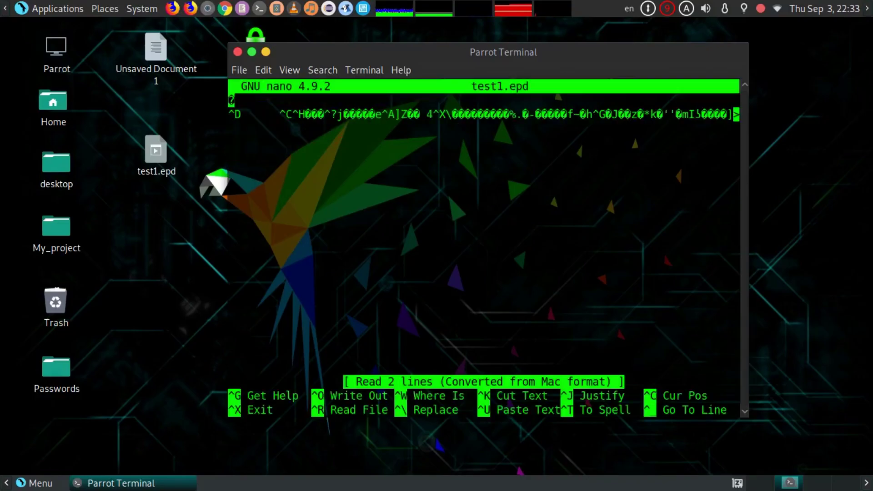
- Maximize the terminal, inspect the encrypted binary line, then close the terminal
double_click(478, 53)
mouse_move(5, 73)
left_mouse_down()
mouse_move(6, 91)
mouse_move(541, 109)
mouse_move(859, 100)
mouse_move(852, 92)
mouse_move(9, 84)
left_mouse_up()
left_click(9, 84)
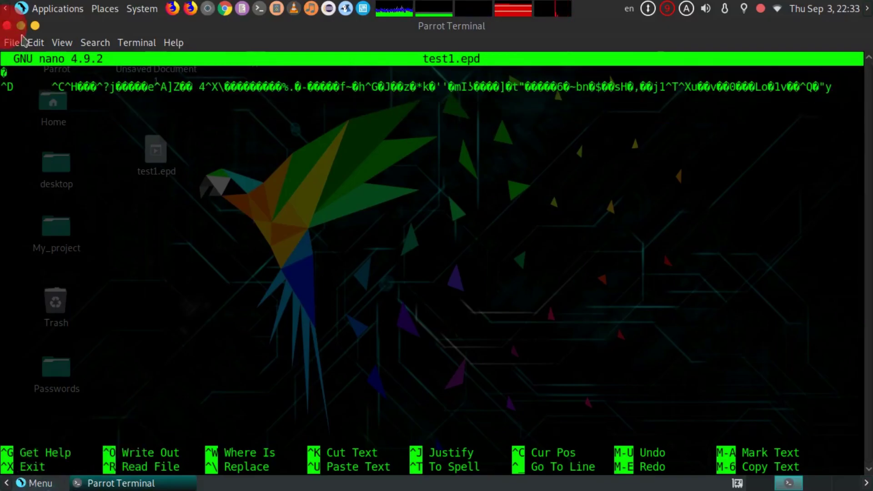
left_click(7, 25)
left_click(527, 298)
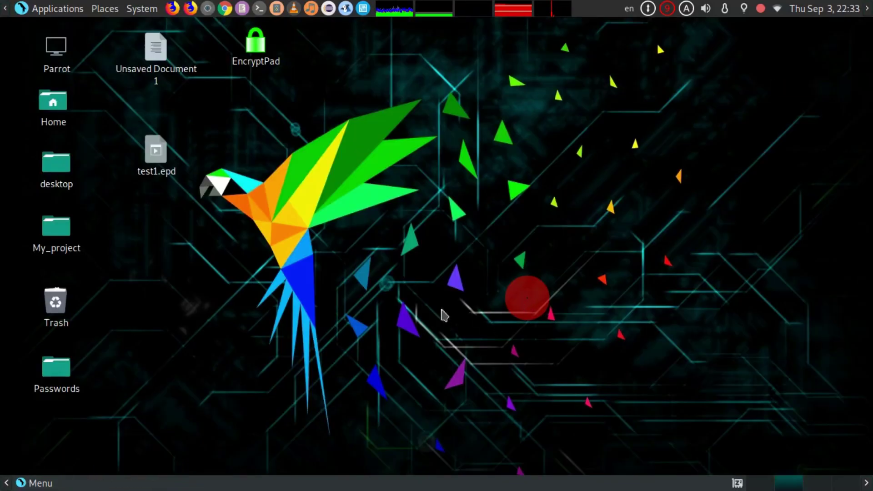
- Relaunch EncryptPad and open Desktop/test1.epd, unlocking it with its passphrase
double_click(254, 54)
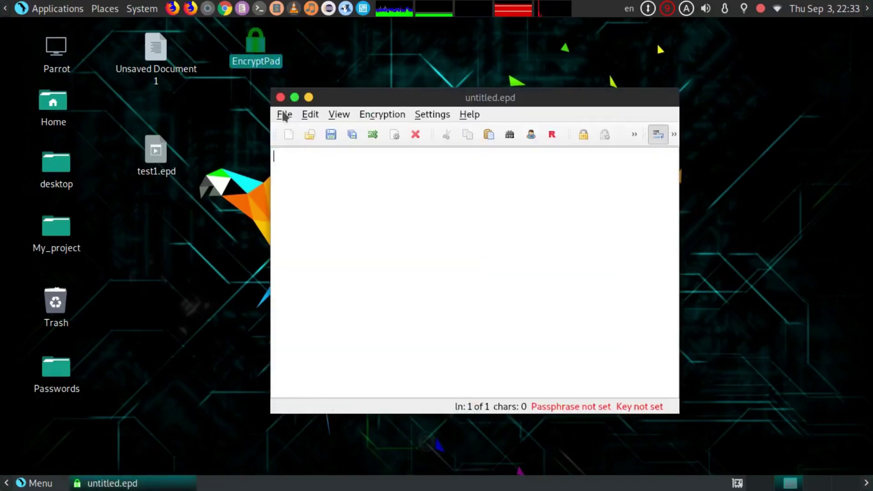
left_click(284, 114)
left_click(336, 148)
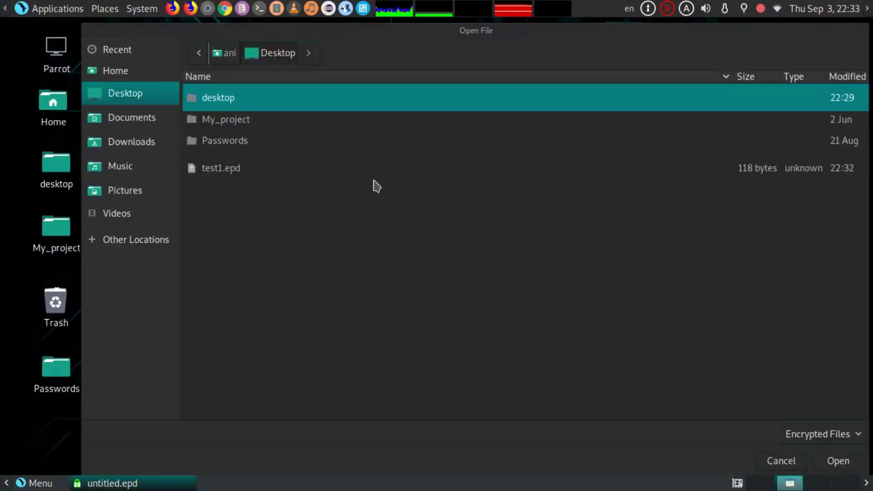
left_click(152, 92)
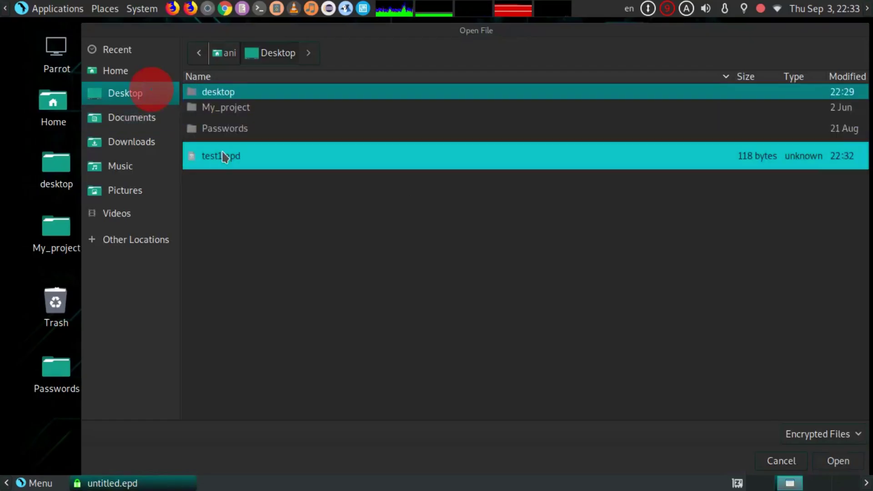
left_click(225, 158)
left_click(838, 460)
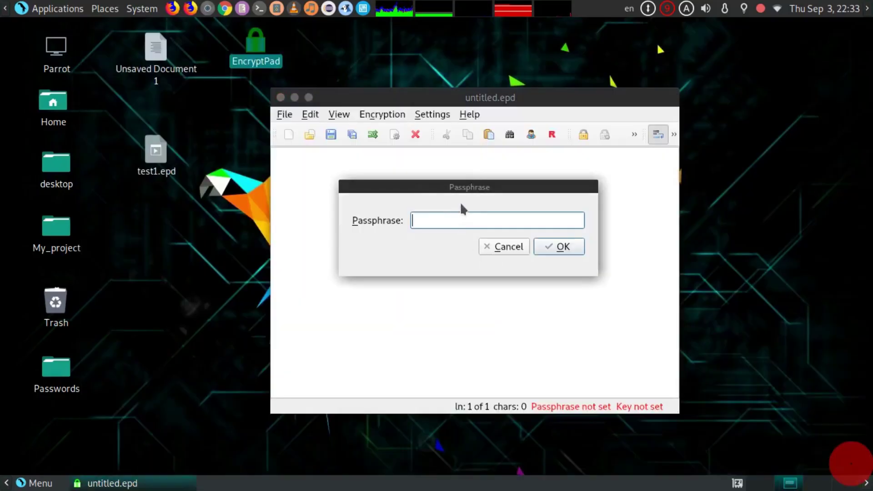
left_click(475, 222)
type("•••")
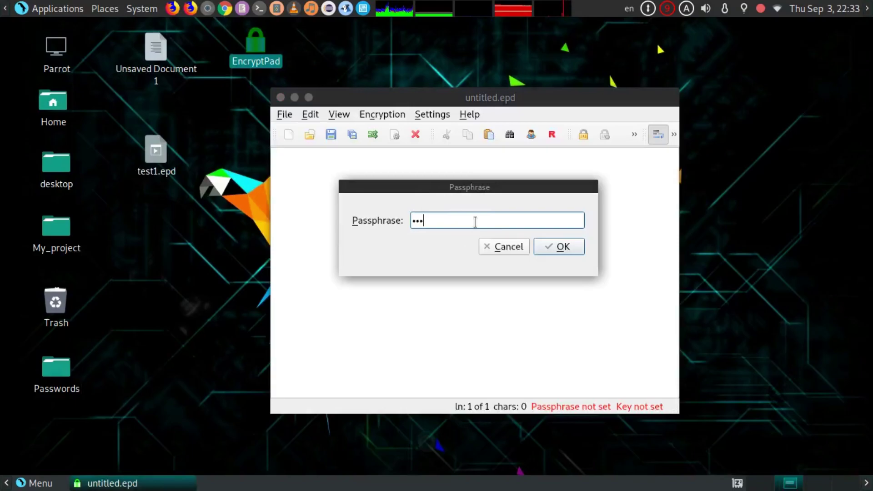
left_click(554, 248)
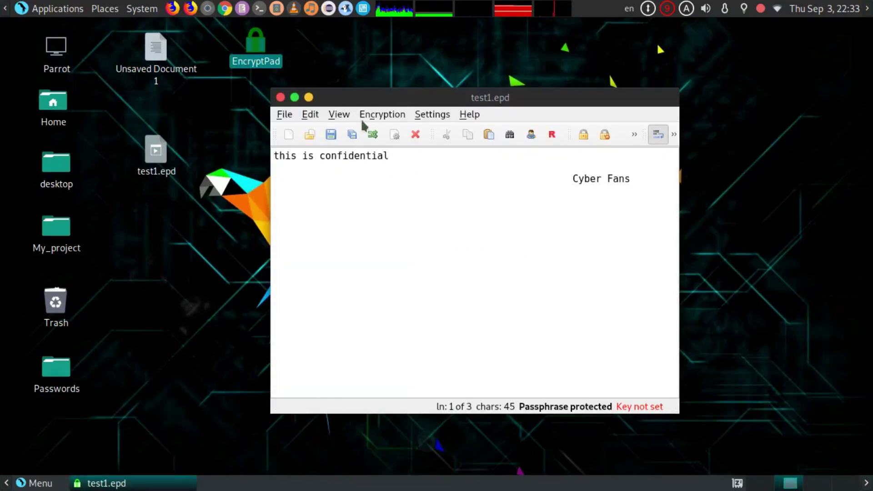
- Start generating a key and set its path to test1.key on the Desktop
left_click(389, 114)
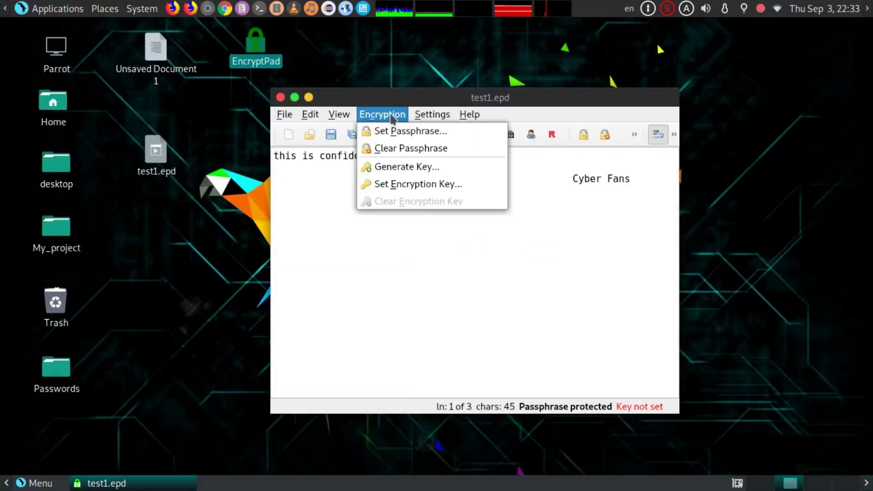
left_click(456, 171)
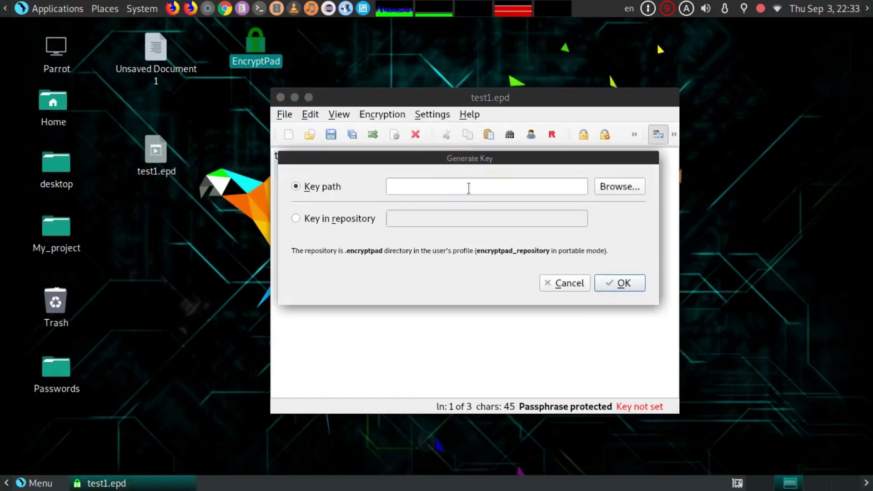
left_click(468, 187)
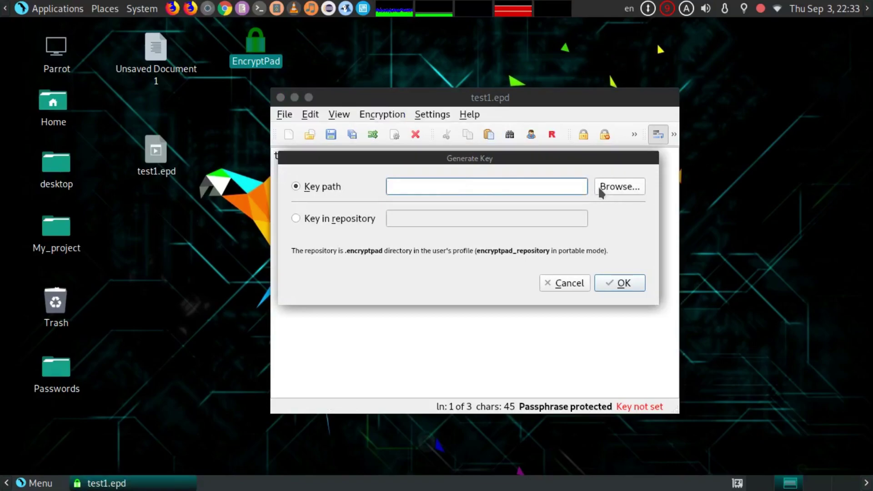
left_click(611, 186)
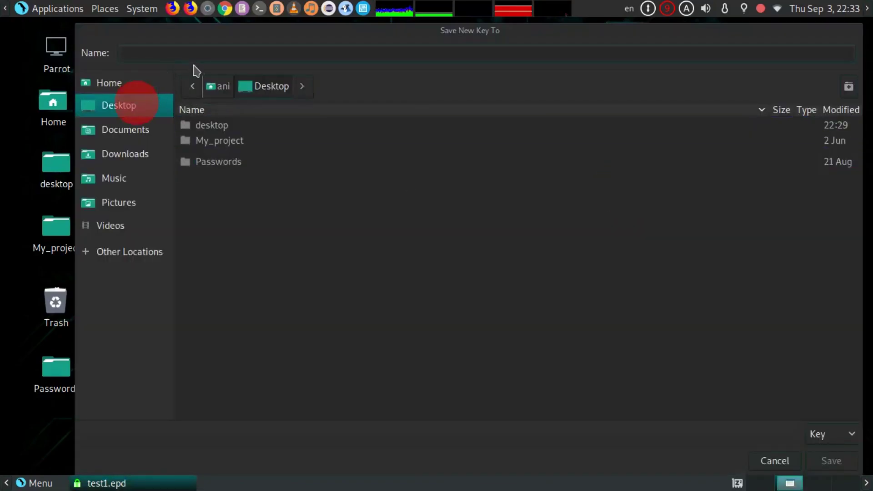
type("test1")
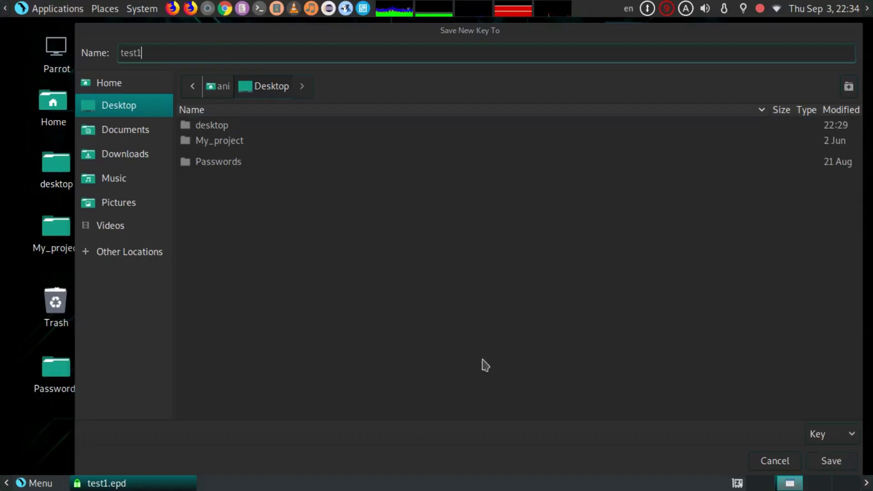
left_click(839, 460)
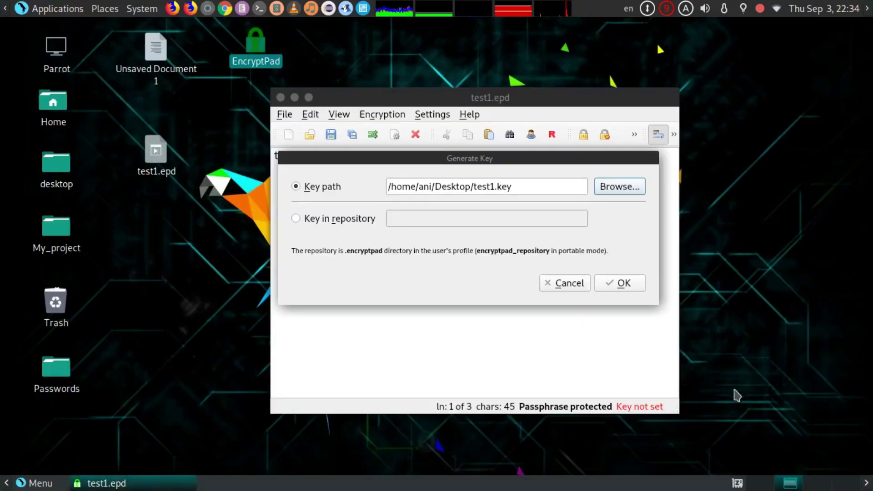
- Confirm key generation and give test1.key its own confirmed passphrase
left_click(612, 284)
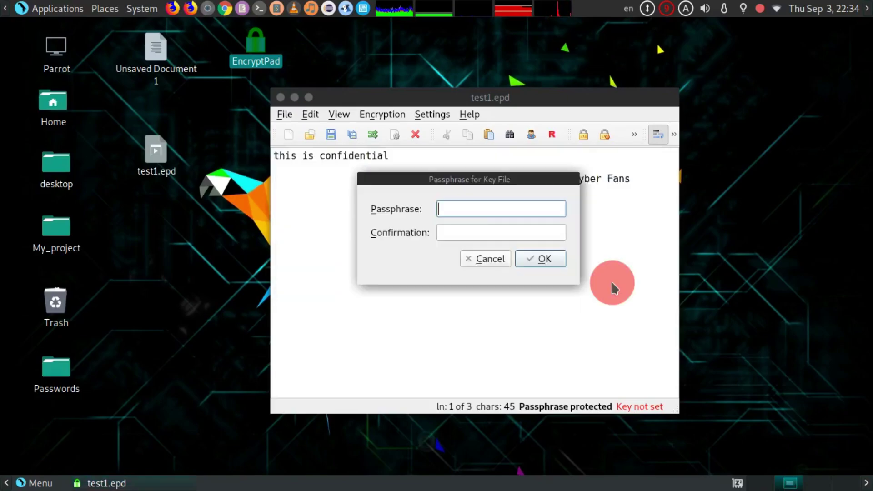
left_click(478, 207)
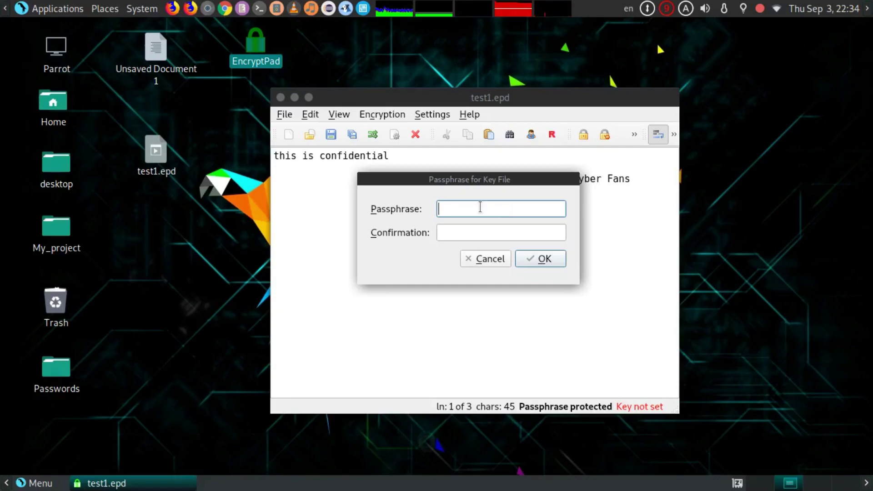
left_click(463, 224)
type("•")
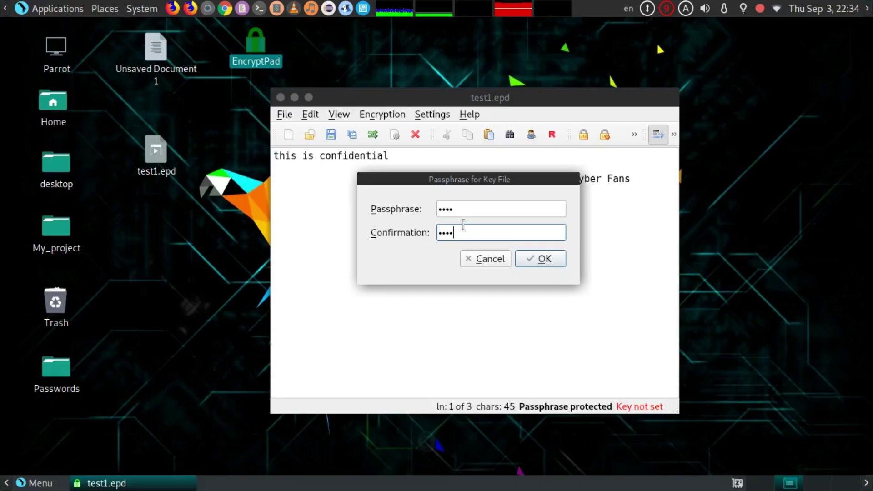
type("•••")
left_click(523, 259)
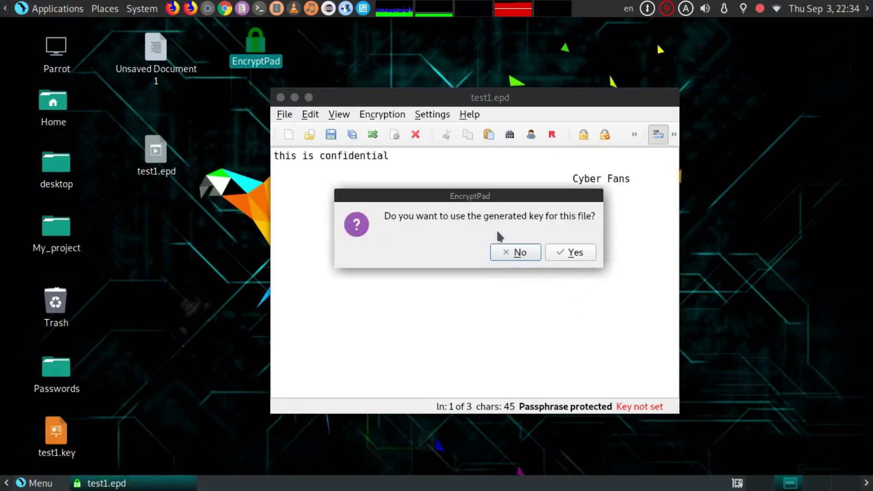
- Use the generated key for test1.epd and place test1.key below test1.epd on the desktop
left_click(570, 255)
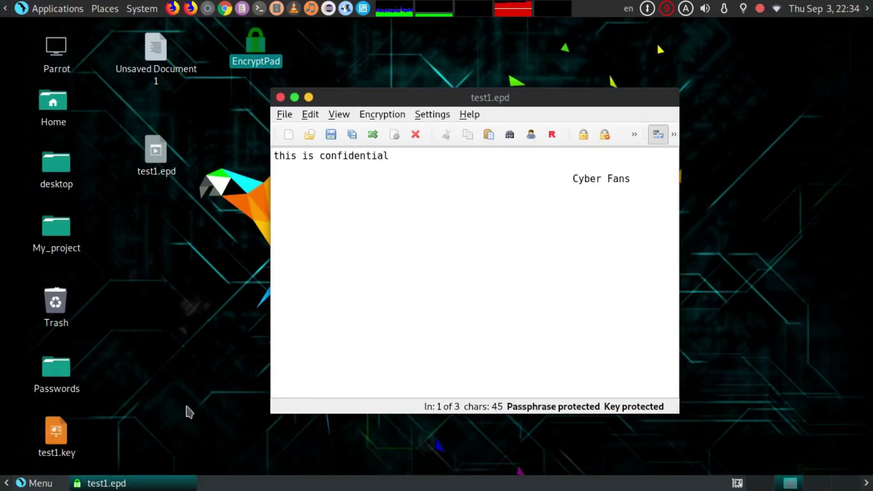
left_click_drag(55, 431, 156, 205)
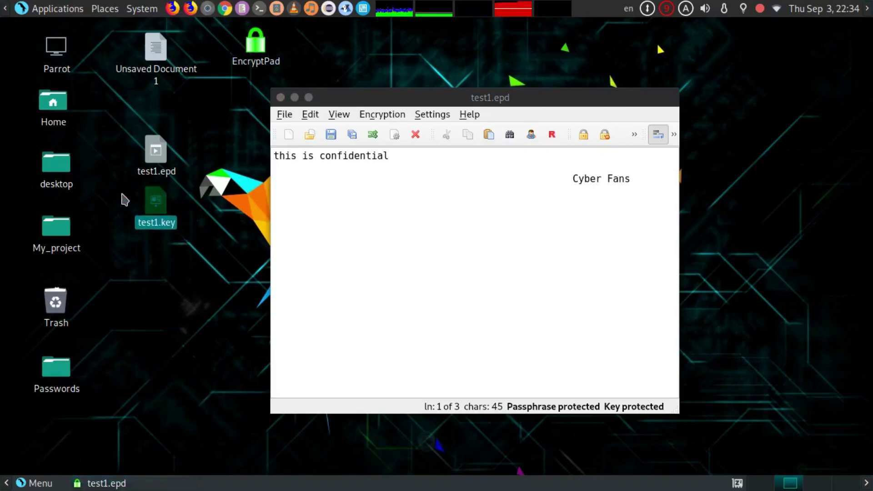
left_click(121, 197)
left_click(185, 244)
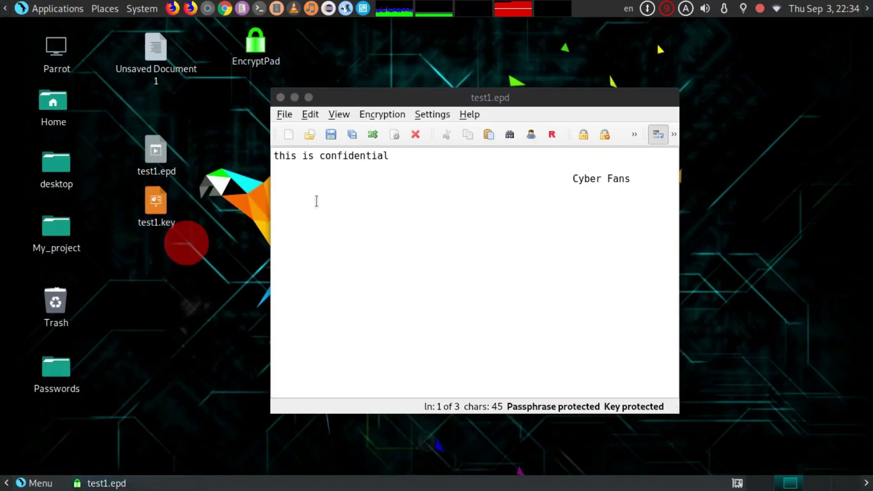
- Save test1.epd with key protection, arrange the new test1.bak icon, and close the editor
left_click(285, 113)
left_click(334, 165)
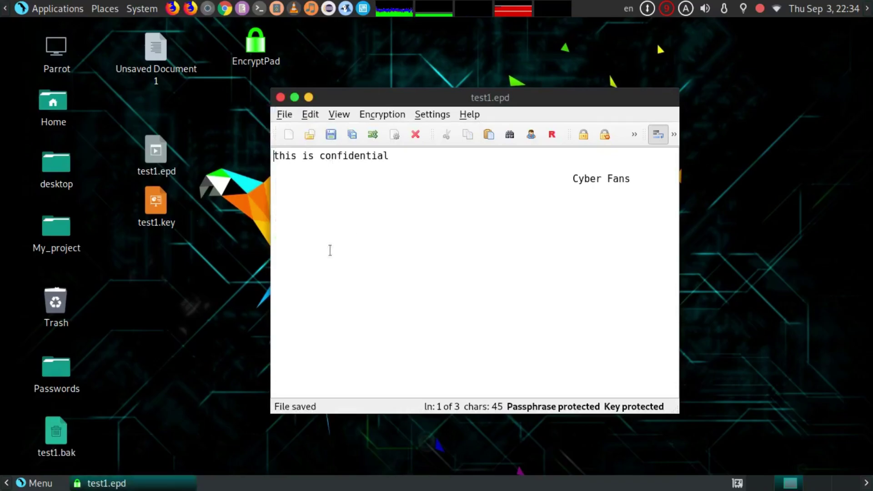
left_click_drag(64, 463, 174, 297)
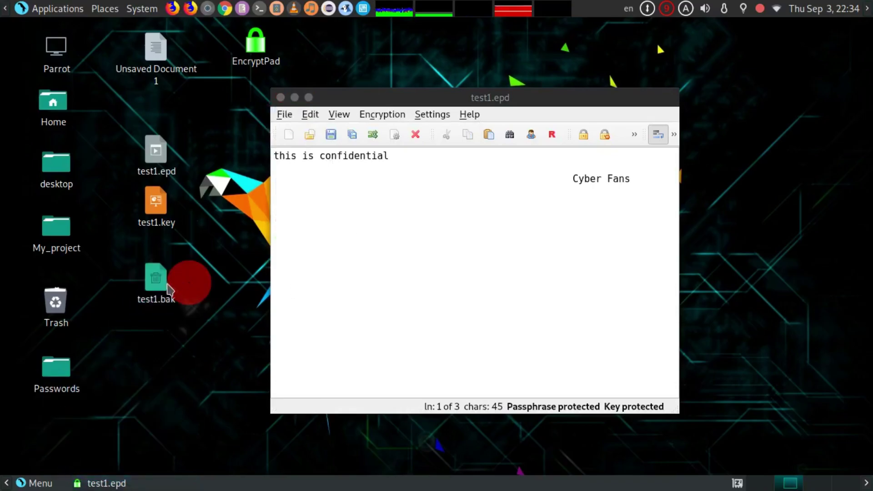
left_click(238, 246)
left_click(156, 283)
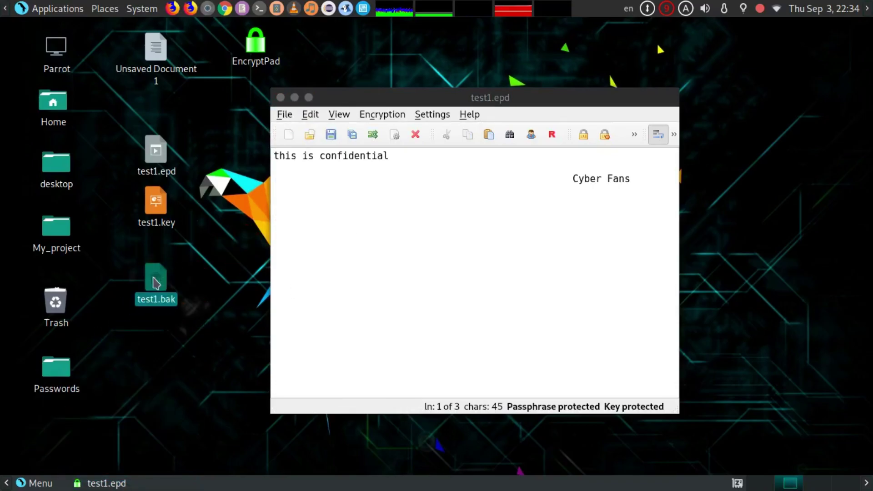
left_click(195, 240)
left_click_drag(175, 139, 222, 354)
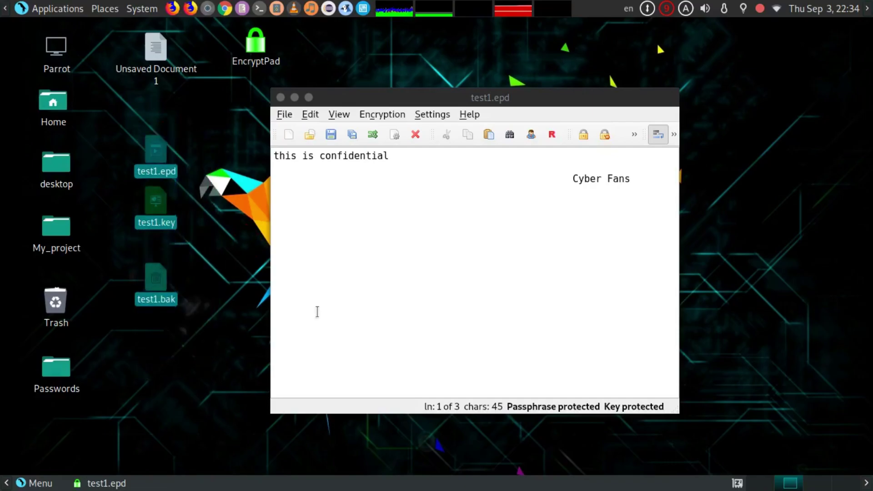
left_click(318, 311)
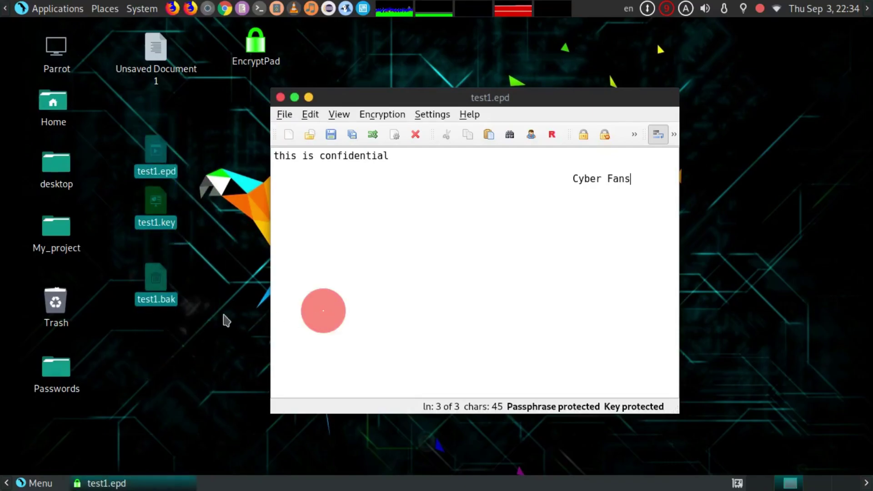
left_click(280, 97)
- Relaunch EncryptPad, open test1.epd from the Desktop and enter its passphrase
left_click(257, 60)
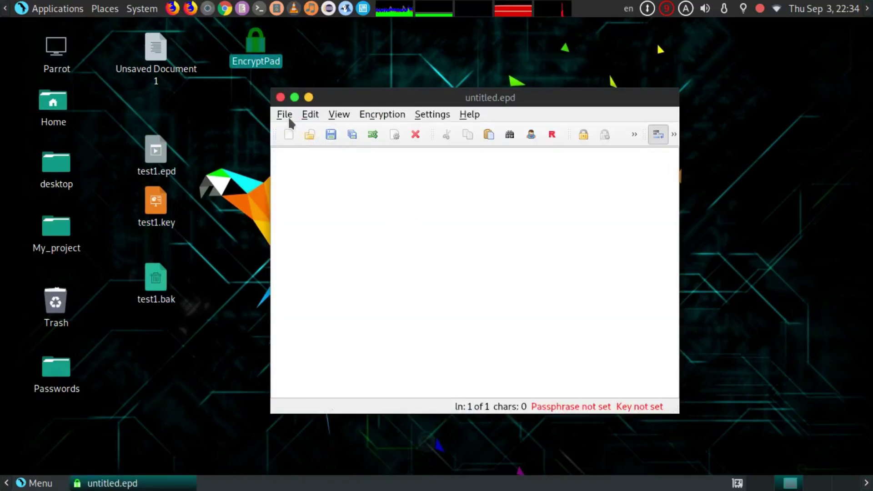
left_click(288, 116)
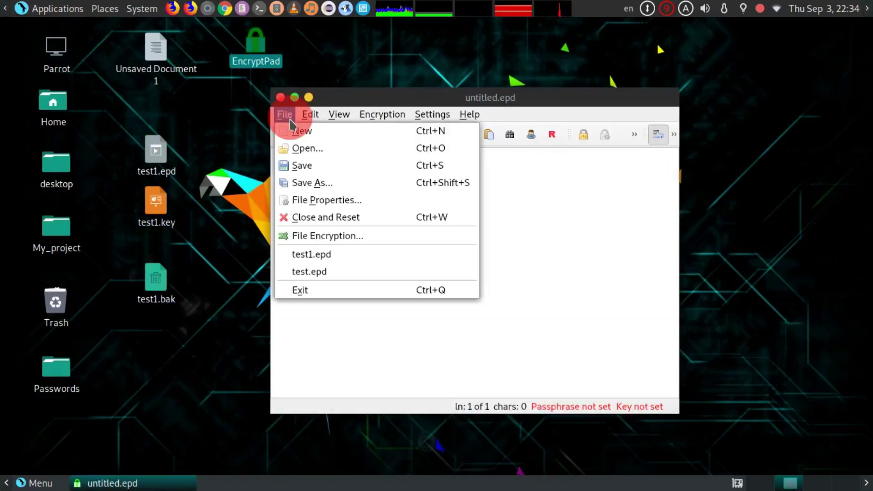
left_click(321, 149)
left_click(220, 168)
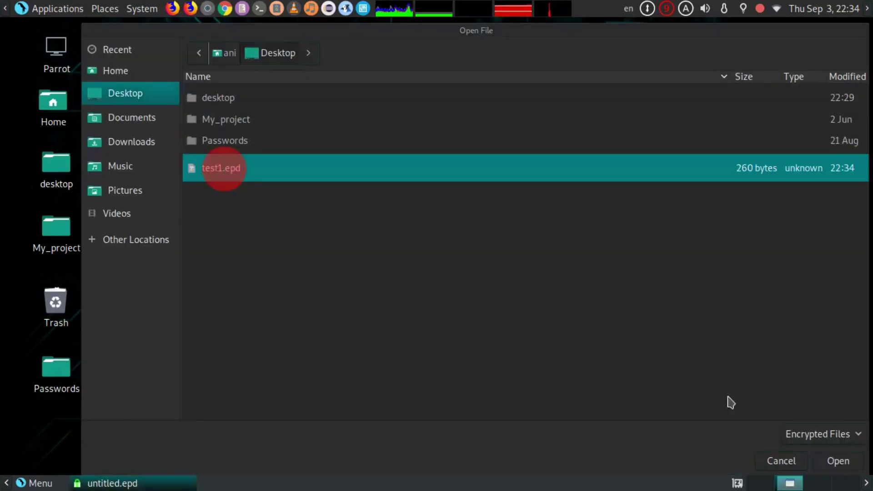
left_click(825, 459)
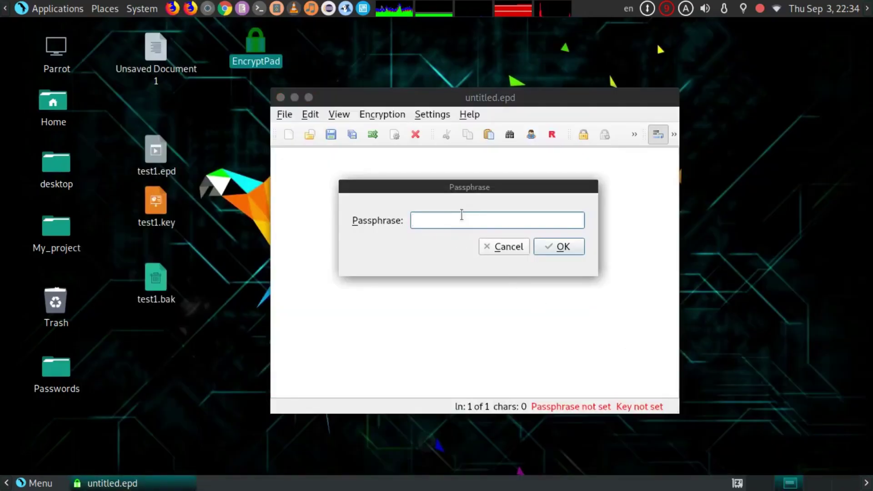
left_click(461, 214)
type("123")
left_click(555, 249)
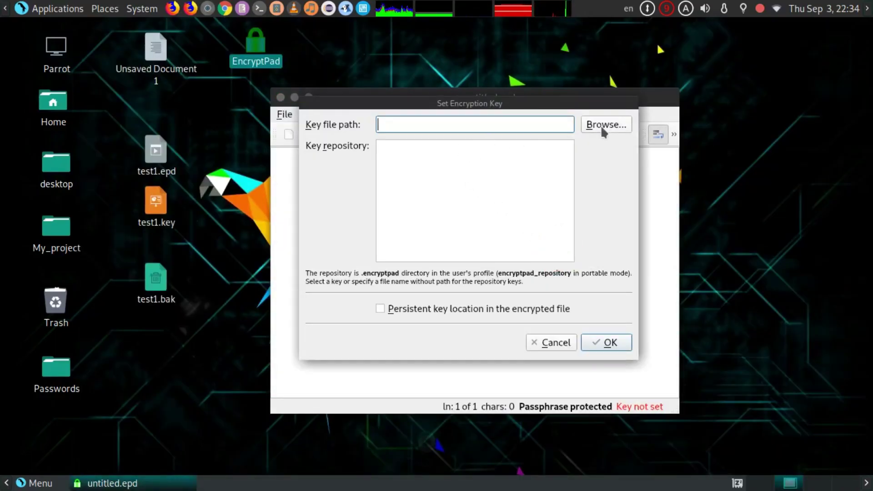
- Choose test1.key on the Desktop as the key file and confirm its path
left_click(601, 124)
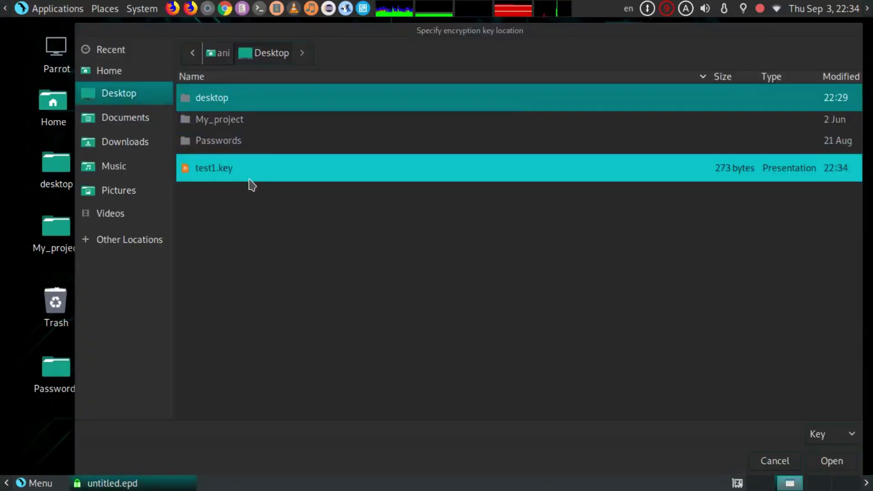
left_click_drag(366, 48, 663, 88)
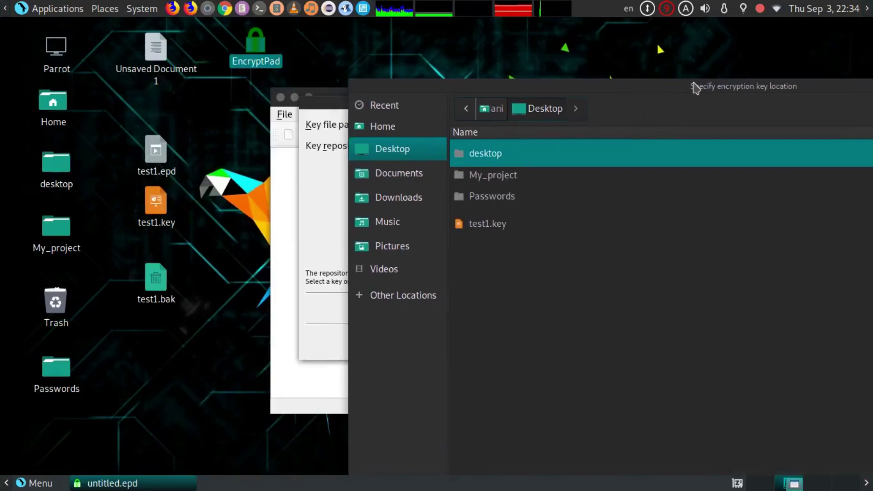
left_click_drag(694, 87, 541, 35)
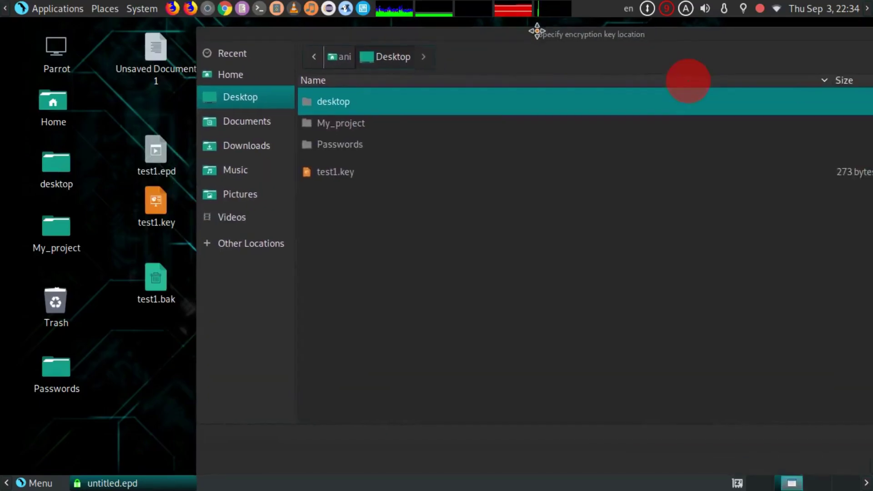
left_click(418, 175)
left_click_drag(628, 41, 464, 37)
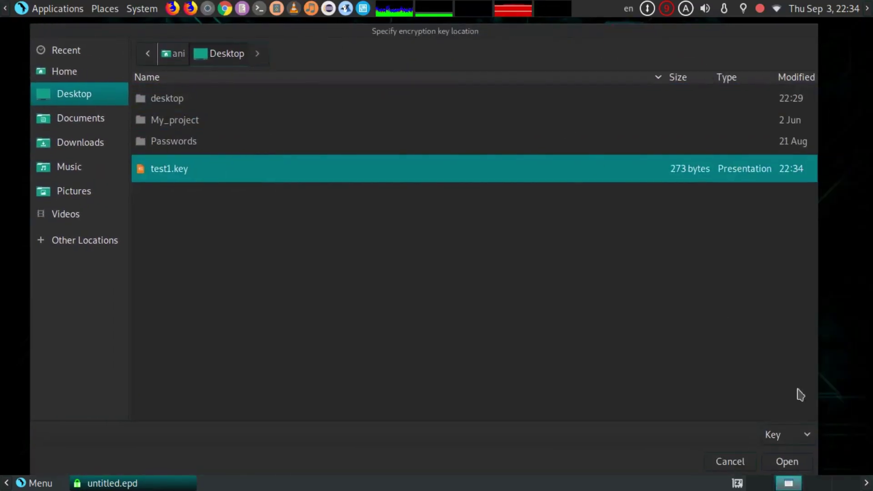
left_click(786, 462)
left_click(603, 343)
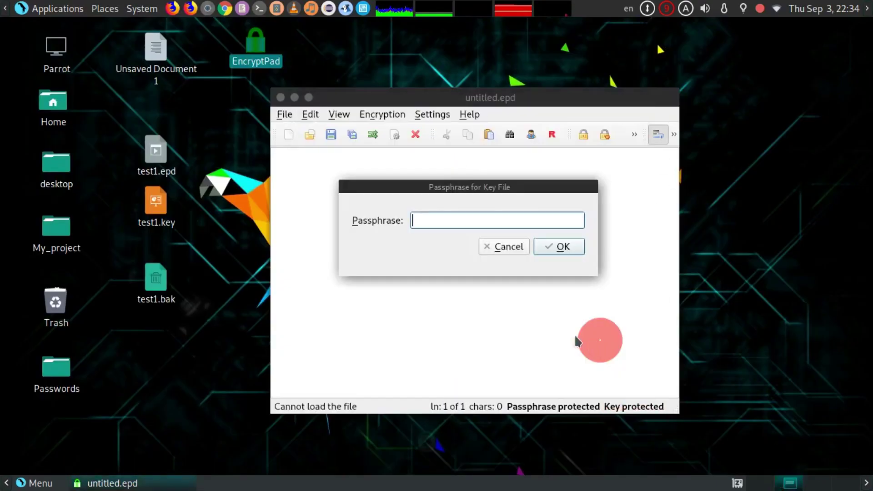
- Enter the key file's passphrase to load test1.epd, showing 'this is confidential' and 'Cyber Fans'
left_click(500, 220)
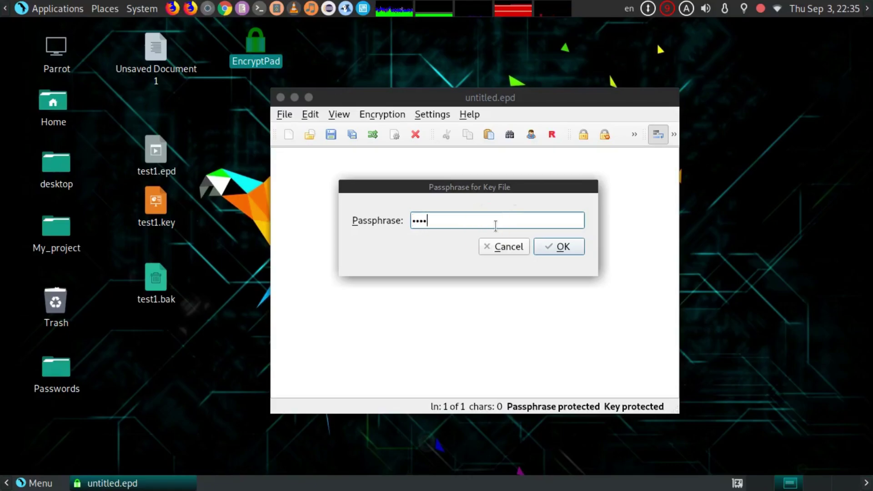
left_click(560, 247)
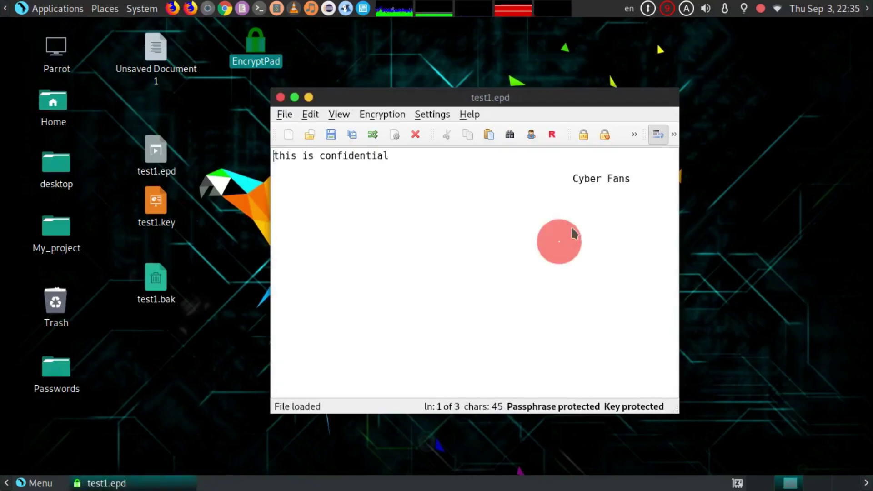
mouse_move(541, 105)
left_mouse_down()
mouse_move(568, 102)
mouse_move(519, 126)
mouse_move(554, 103)
left_mouse_up()
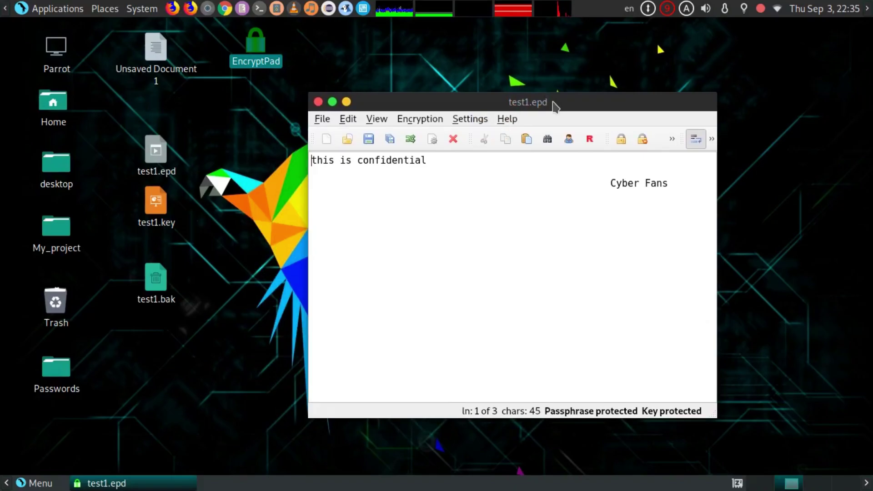
left_click_drag(554, 105, 548, 106)
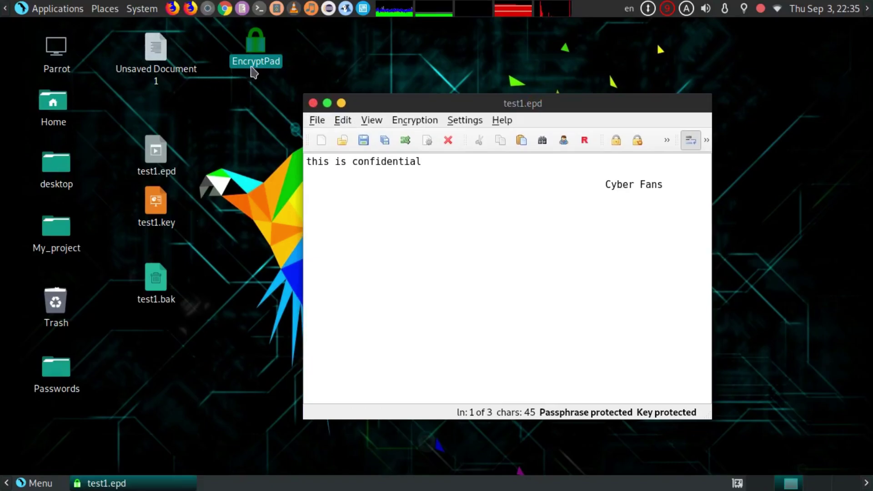
left_click(307, 52)
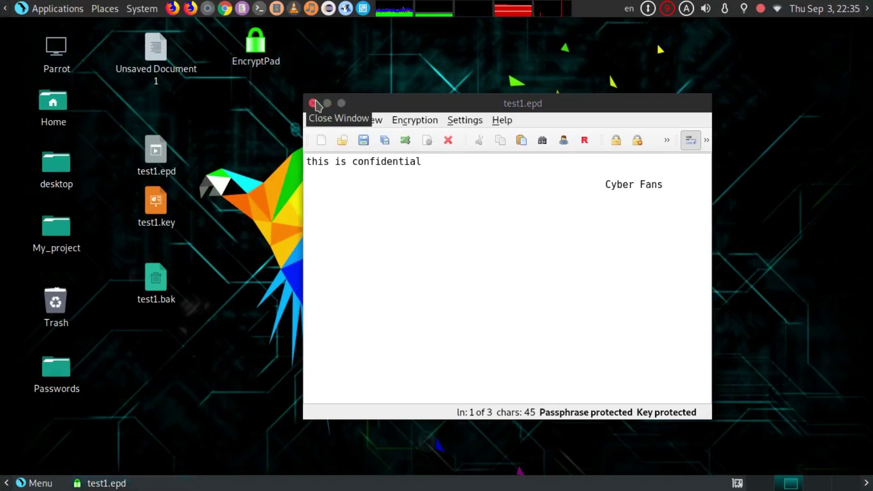